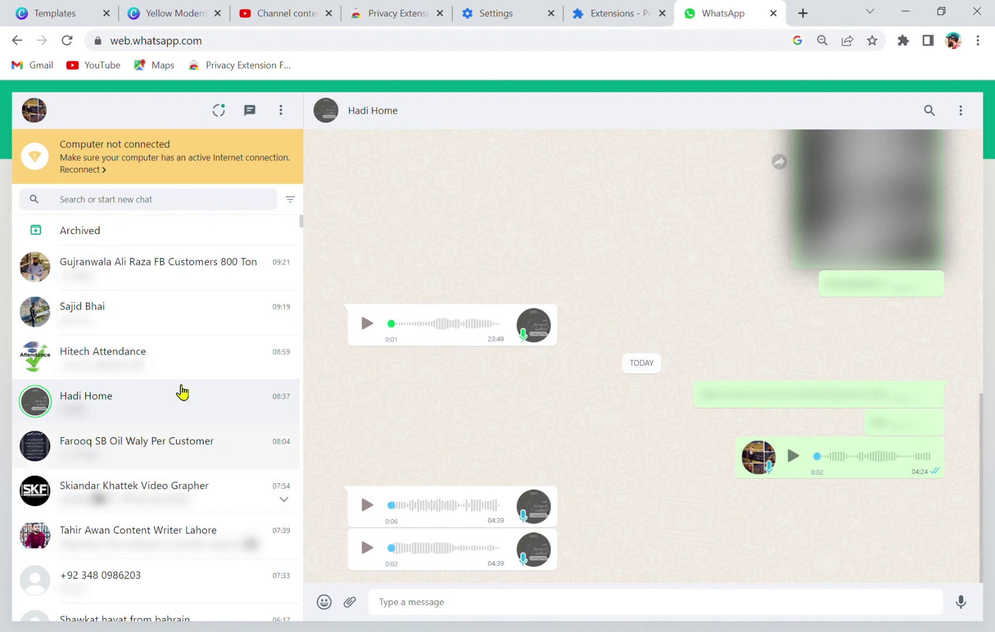
View the privacy extension's details page and select its web address.
{"action": "scroll", "coordinate": [155, 345], "scroll_direction": "down", "scroll_amount": 4}
{"action": "scroll", "coordinate": [152, 360], "scroll_direction": "down", "scroll_amount": 4}
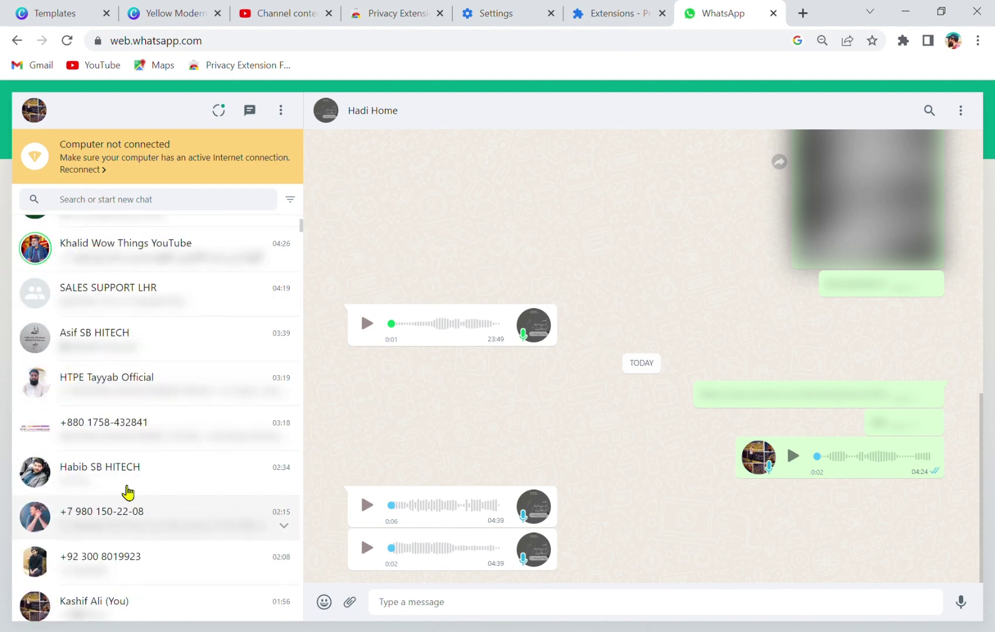
{"action": "scroll", "coordinate": [138, 410], "scroll_direction": "up", "scroll_amount": 4}
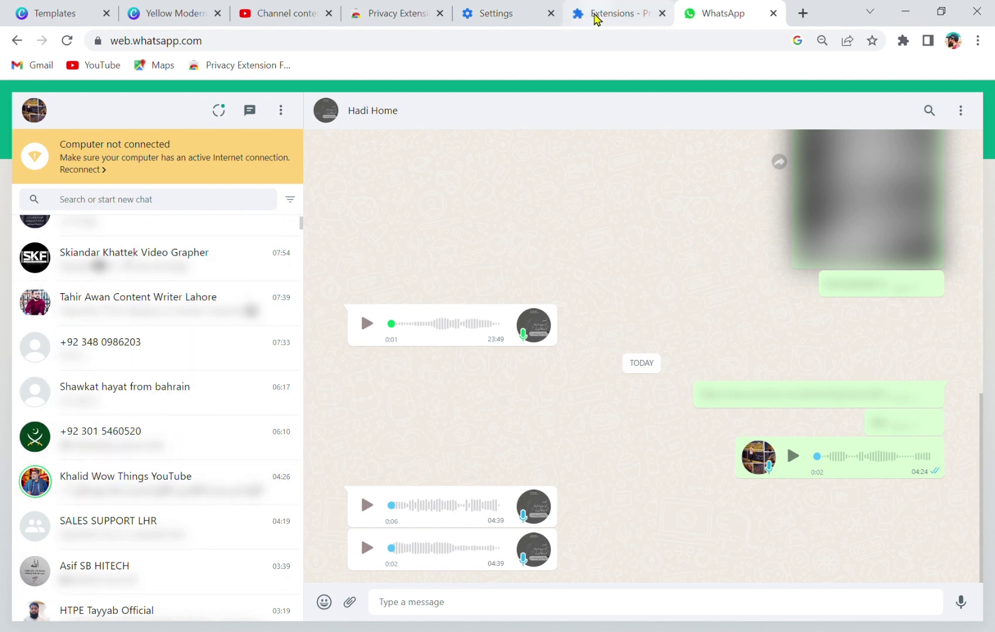
{"action": "left_click", "coordinate": [595, 15]}
{"action": "scroll", "coordinate": [501, 413], "scroll_direction": "up", "scroll_amount": 3}
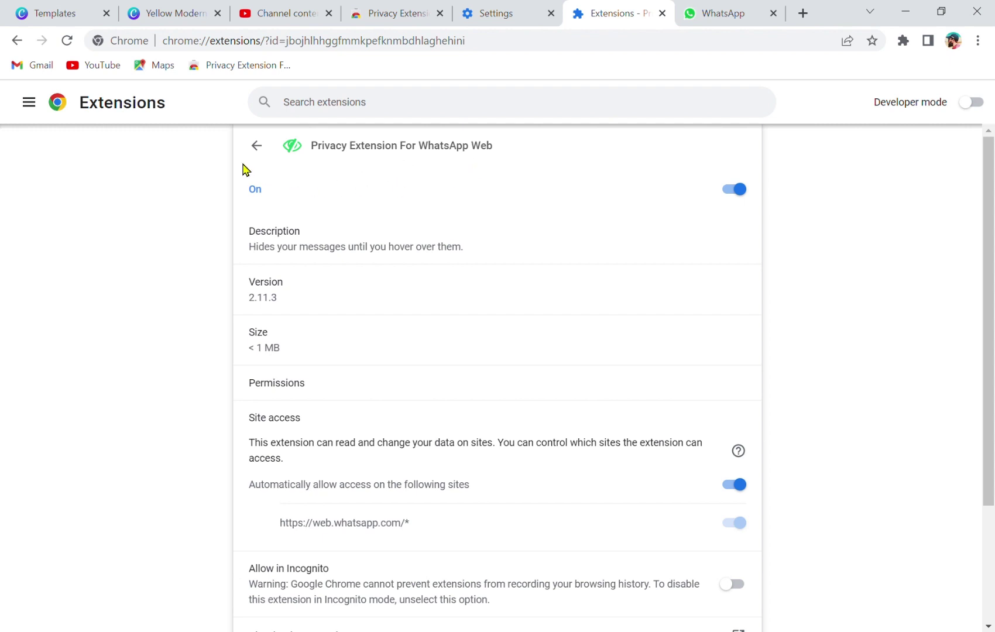
{"action": "left_click_drag", "start_coordinate": [484, 53], "coordinate": [175, 57]}
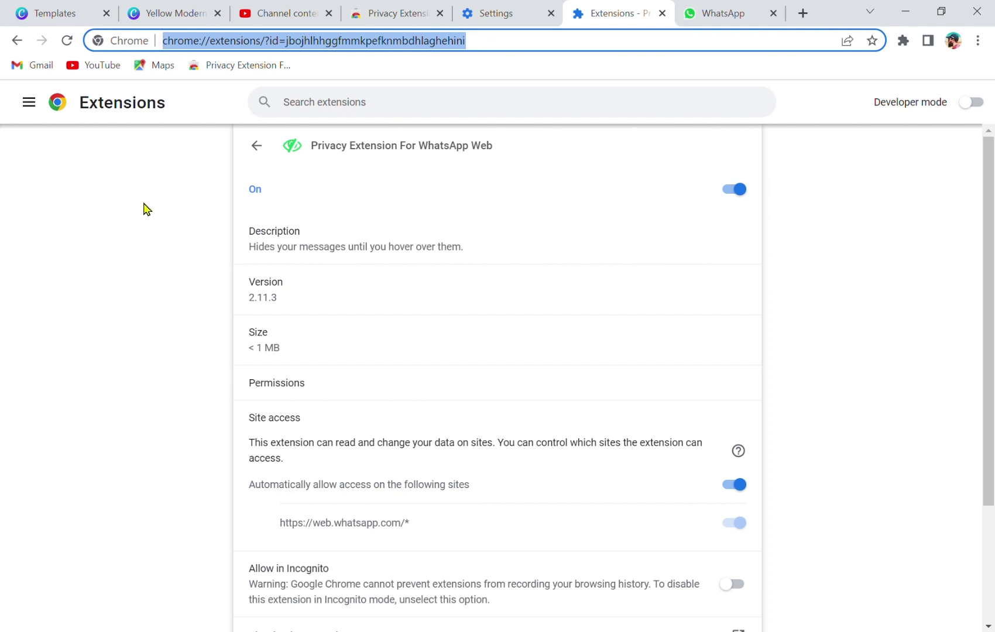
{"action": "scroll", "coordinate": [468, 305], "scroll_direction": "down", "scroll_amount": 3}
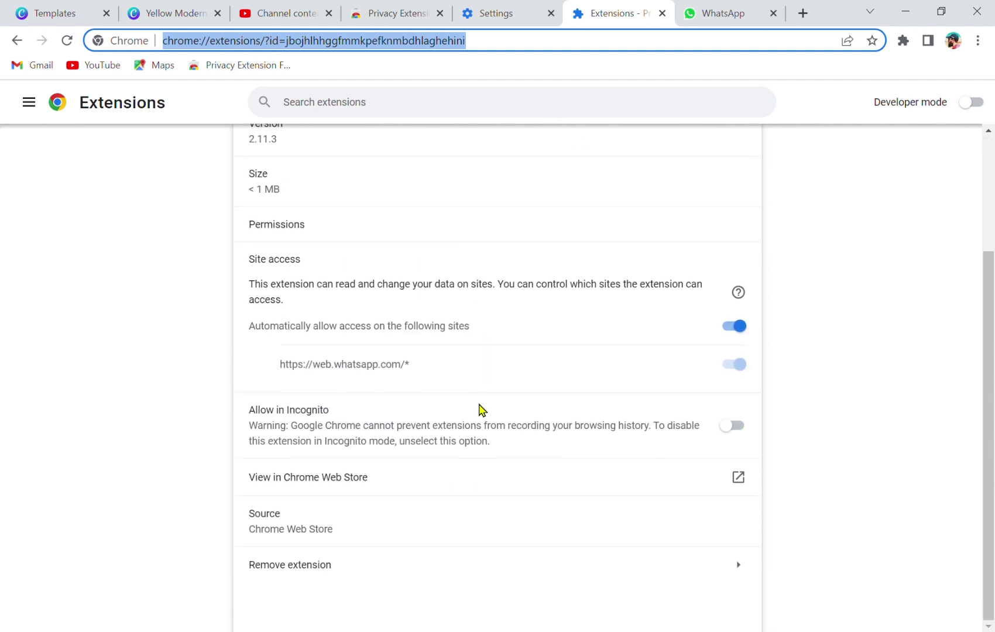
{"action": "scroll", "coordinate": [477, 421], "scroll_direction": "up", "scroll_amount": 3}
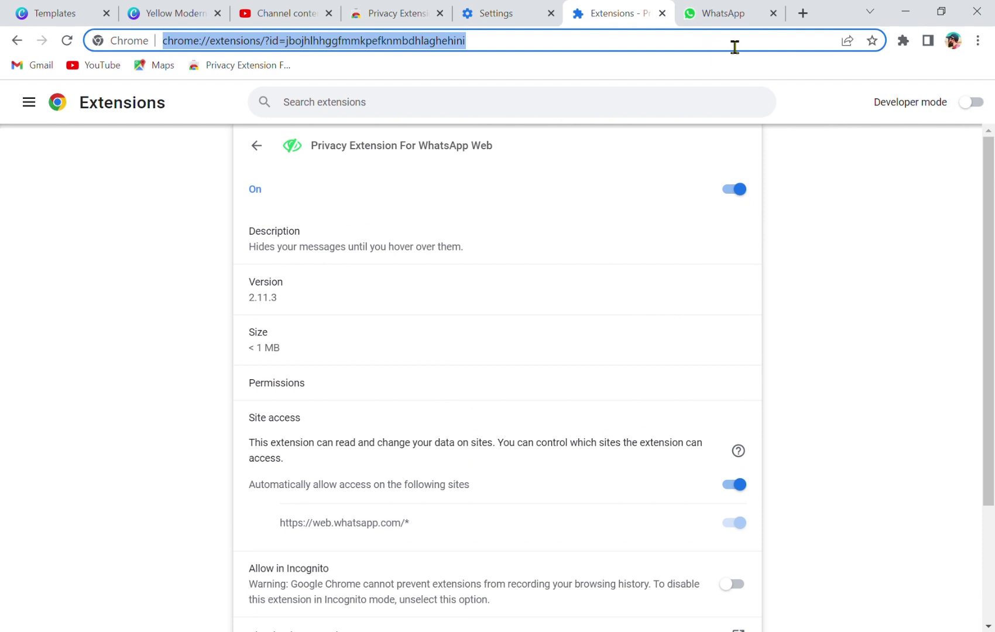
{"action": "left_click", "coordinate": [722, 13]}
Look through the archived chats, then return to the main chat list.
{"action": "scroll", "coordinate": [171, 328], "scroll_direction": "down", "scroll_amount": 4}
{"action": "scroll", "coordinate": [151, 378], "scroll_direction": "down", "scroll_amount": 2}
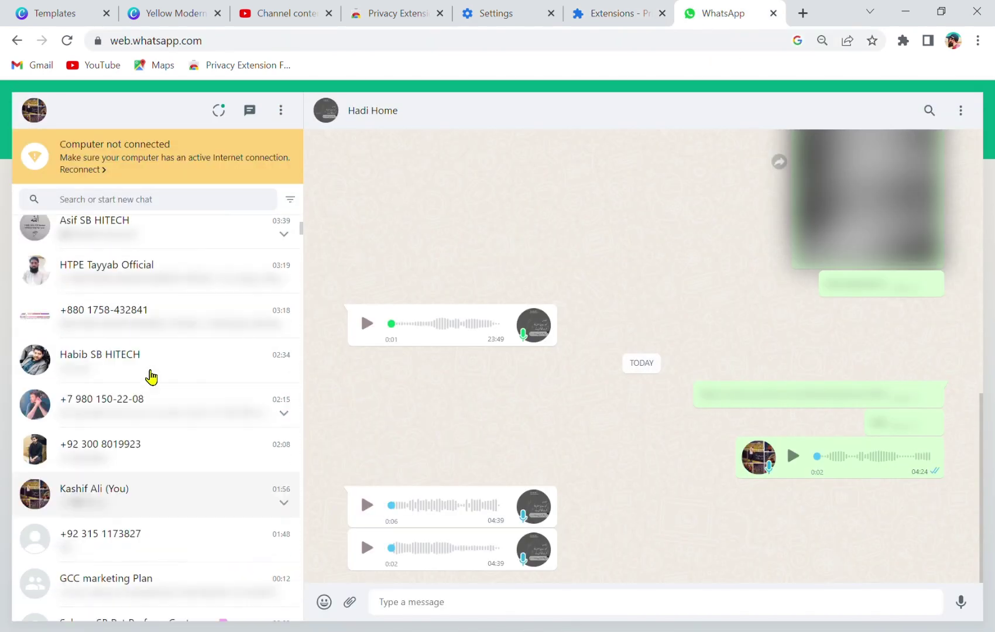
{"action": "scroll", "coordinate": [151, 378], "scroll_direction": "up", "scroll_amount": 5}
{"action": "scroll", "coordinate": [151, 378], "scroll_direction": "up", "scroll_amount": 4}
{"action": "scroll", "coordinate": [151, 377], "scroll_direction": "up", "scroll_amount": 2}
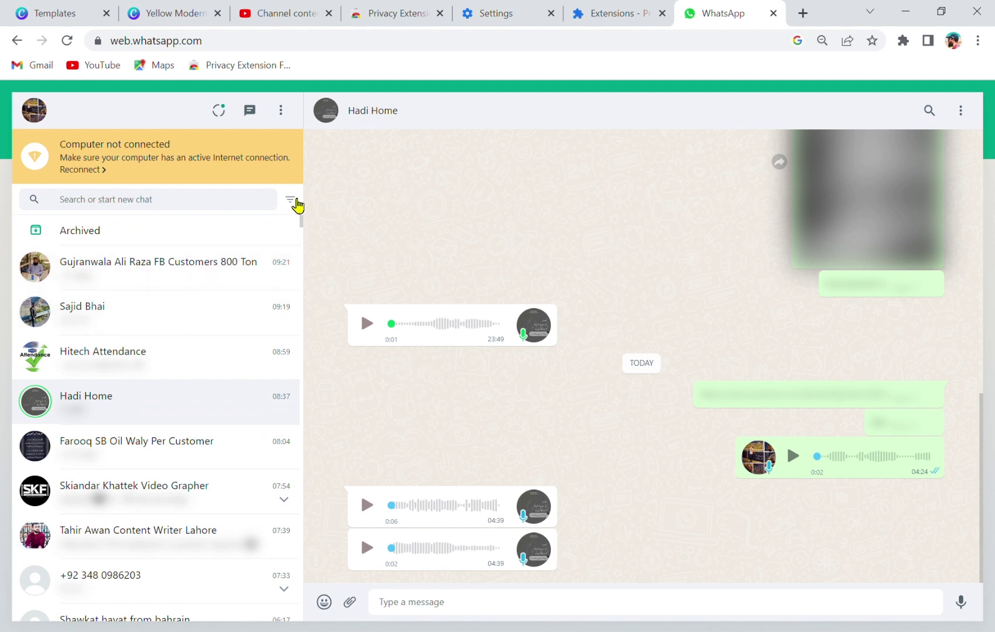
{"action": "left_click", "coordinate": [298, 200]}
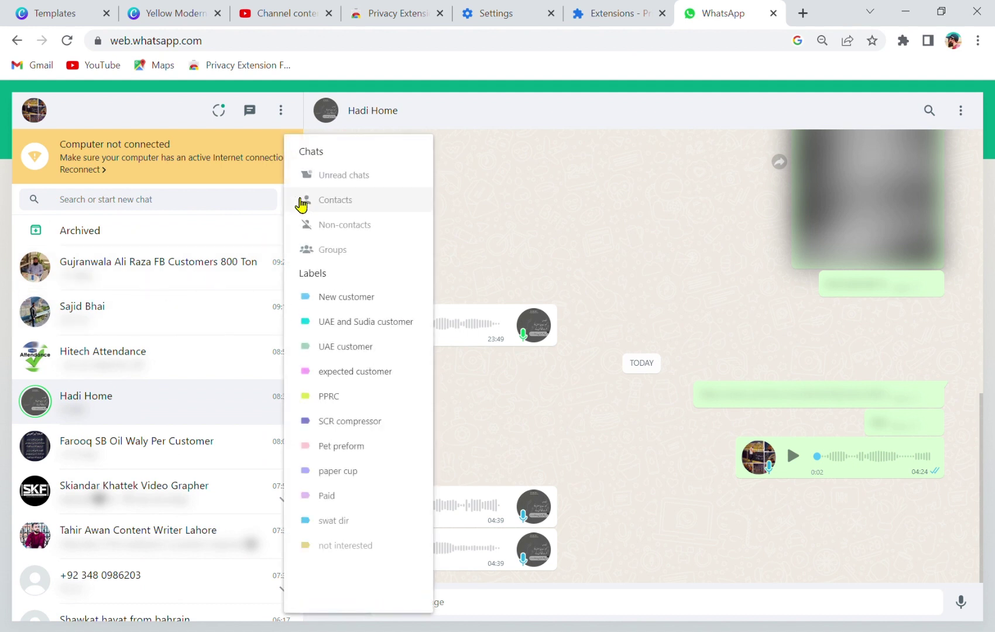
{"action": "left_click", "coordinate": [267, 227]}
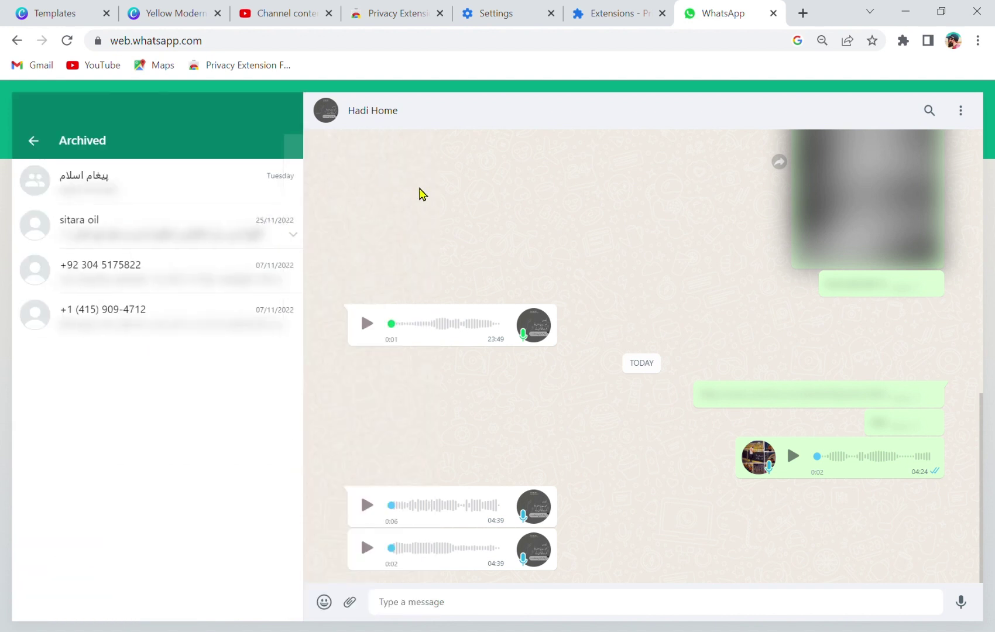
{"action": "left_click", "coordinate": [34, 141]}
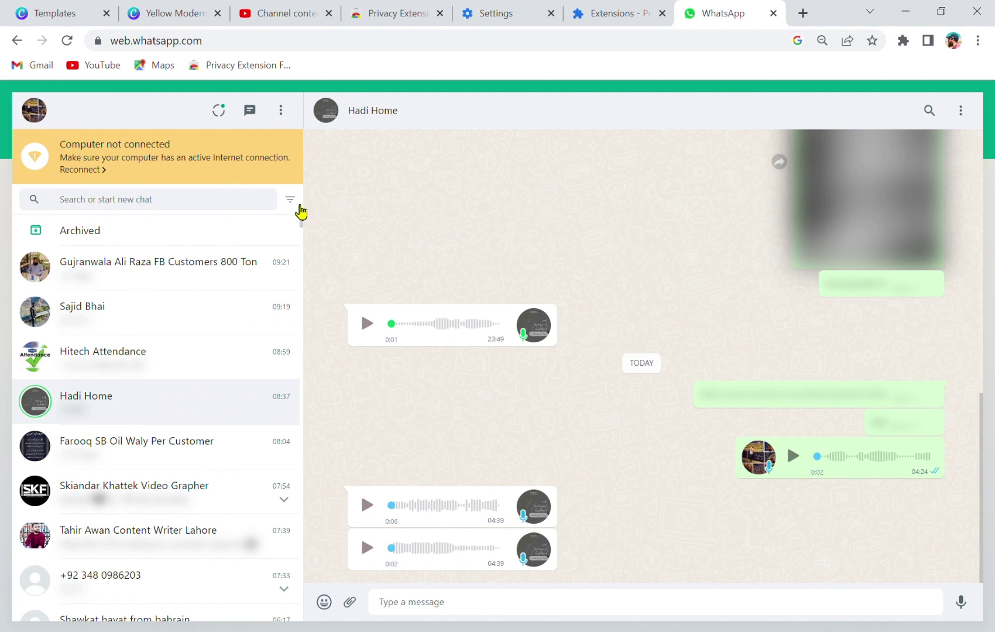
Filter the chat list to Unread chats, then clear the filter.
{"action": "left_click", "coordinate": [291, 202]}
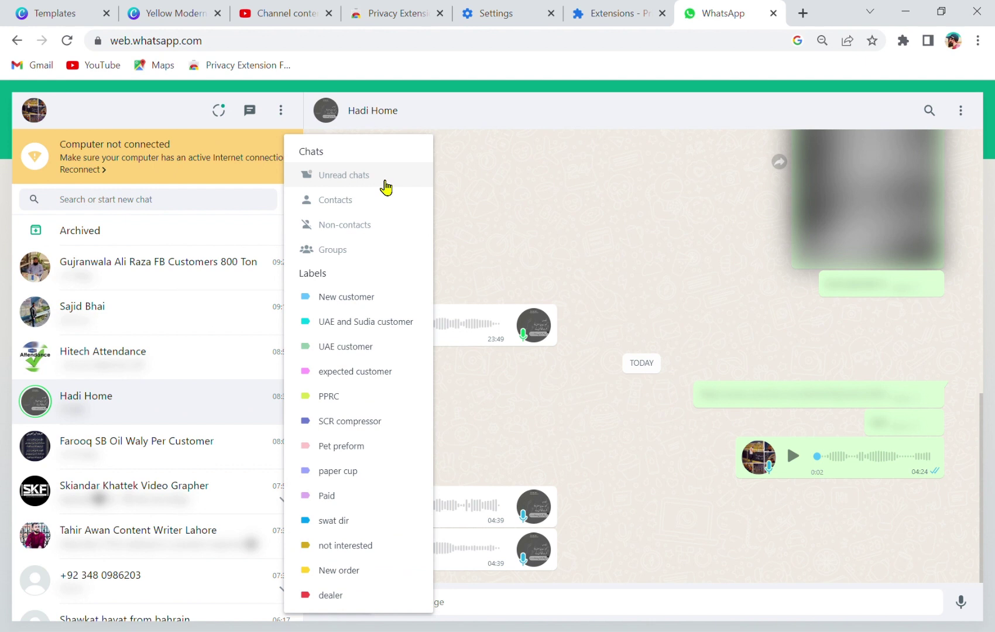
{"action": "left_click", "coordinate": [385, 179]}
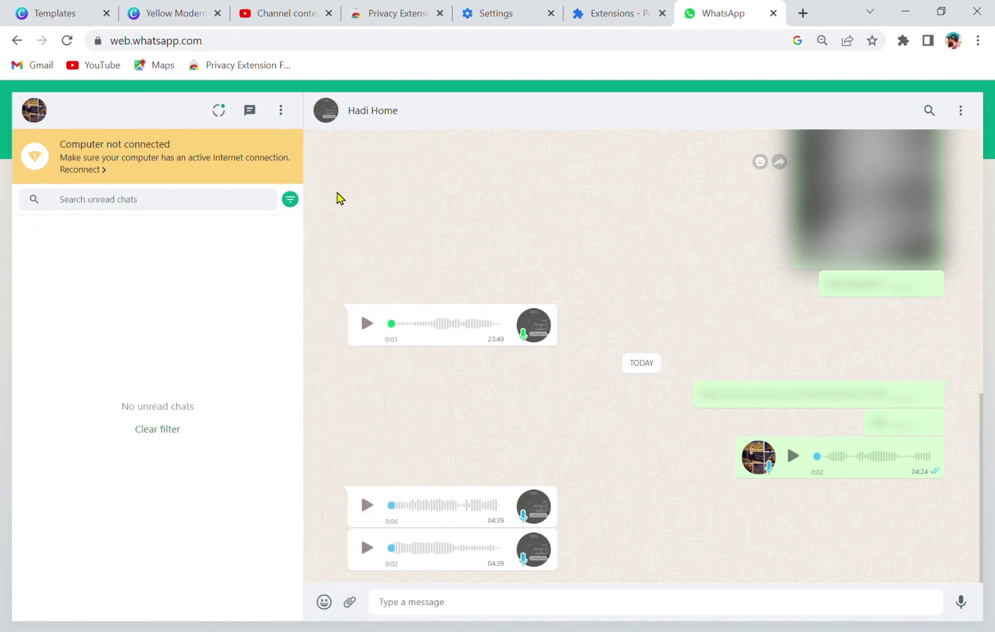
{"action": "left_click", "coordinate": [290, 200]}
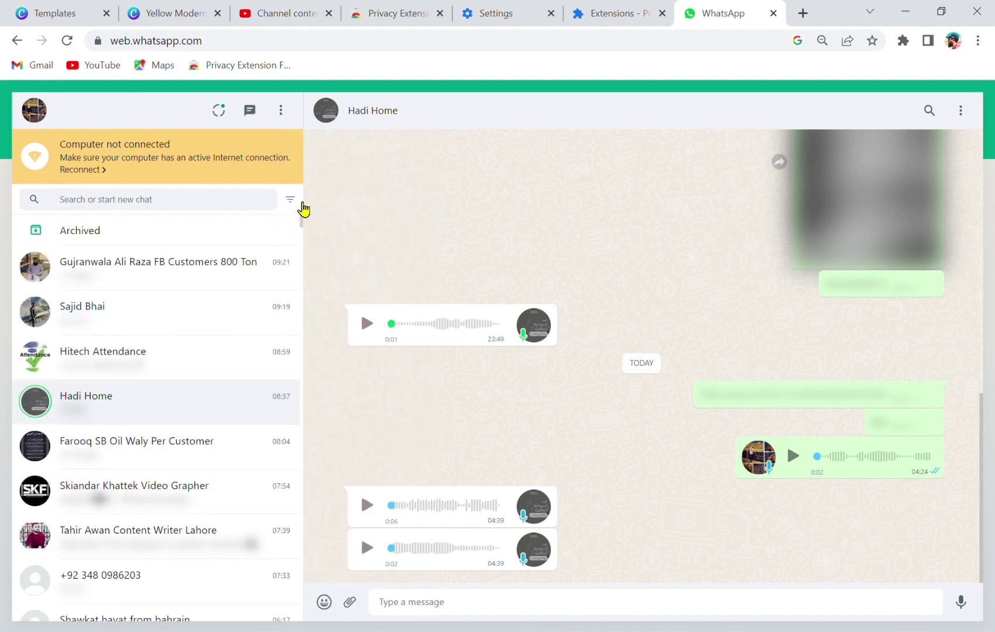
Show only chats with saved contacts, browse them, then turn the filter off.
{"action": "left_click", "coordinate": [302, 203]}
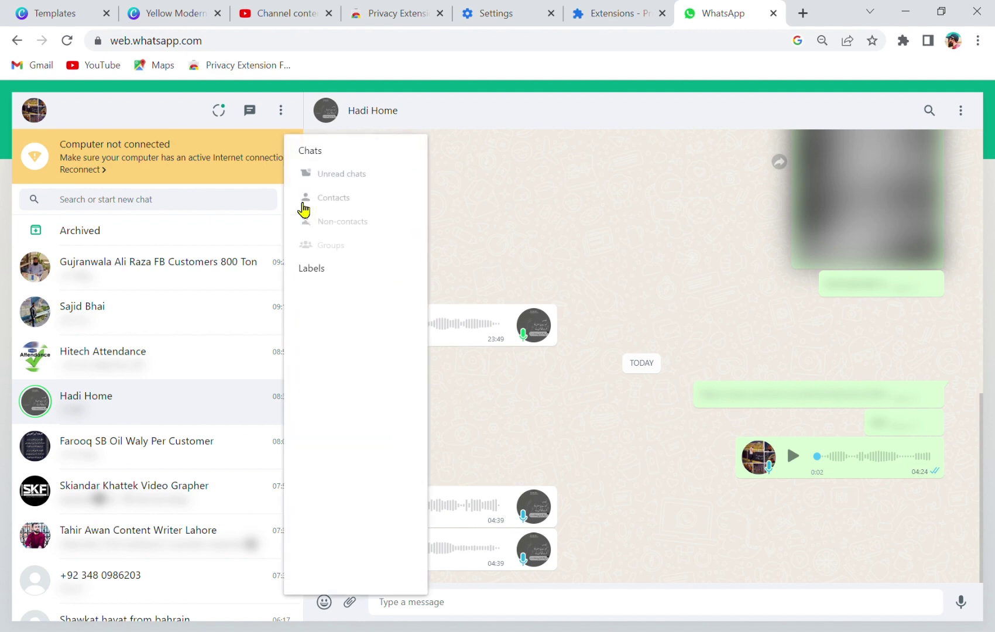
{"action": "left_click", "coordinate": [377, 202]}
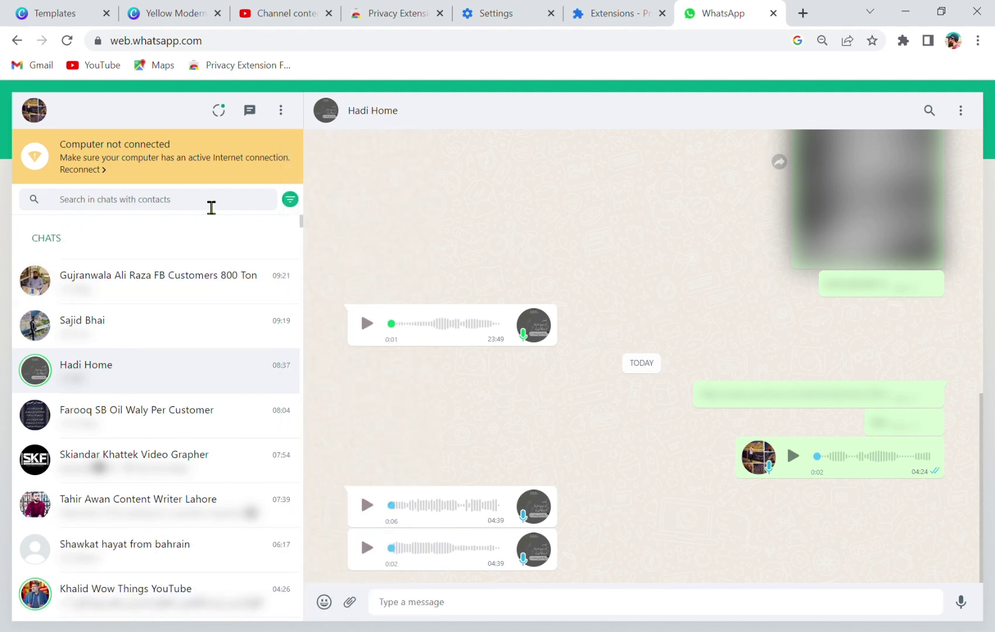
{"action": "scroll", "coordinate": [152, 356], "scroll_direction": "down", "scroll_amount": 4}
{"action": "scroll", "coordinate": [149, 409], "scroll_direction": "down", "scroll_amount": 5}
{"action": "scroll", "coordinate": [145, 442], "scroll_direction": "up", "scroll_amount": 5}
{"action": "scroll", "coordinate": [146, 439], "scroll_direction": "up", "scroll_amount": 3}
{"action": "left_click", "coordinate": [297, 201]}
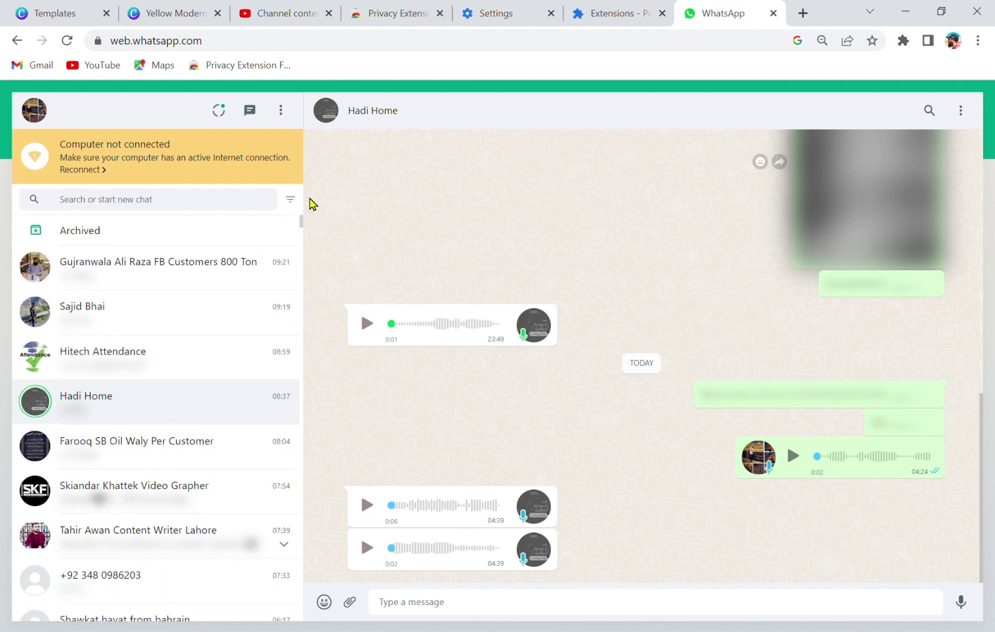
Show only chats with non-contacts, browse them, then turn the filter off.
{"action": "left_click", "coordinate": [292, 201]}
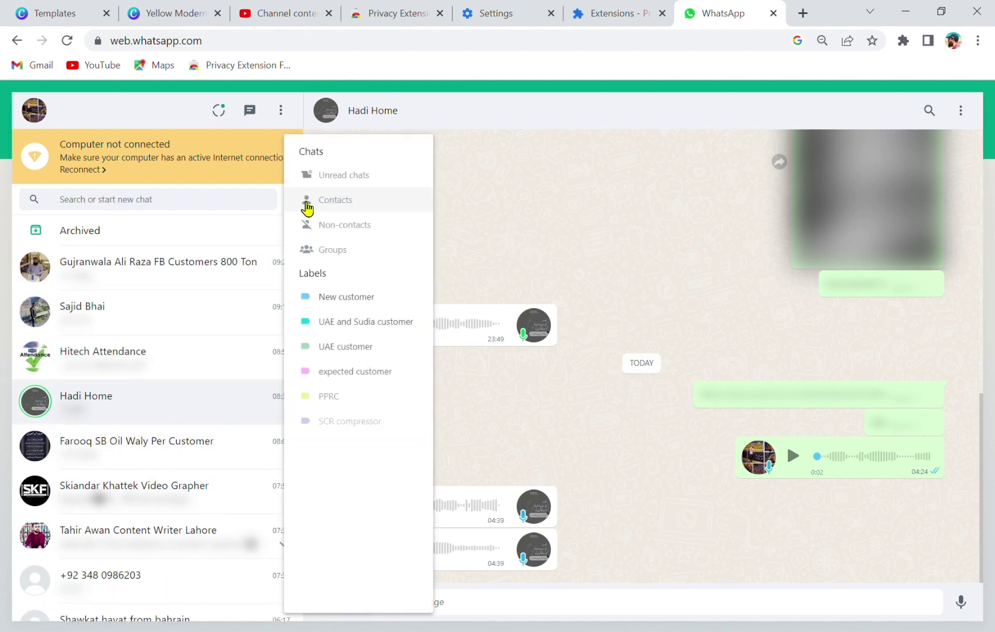
{"action": "left_click", "coordinate": [389, 226]}
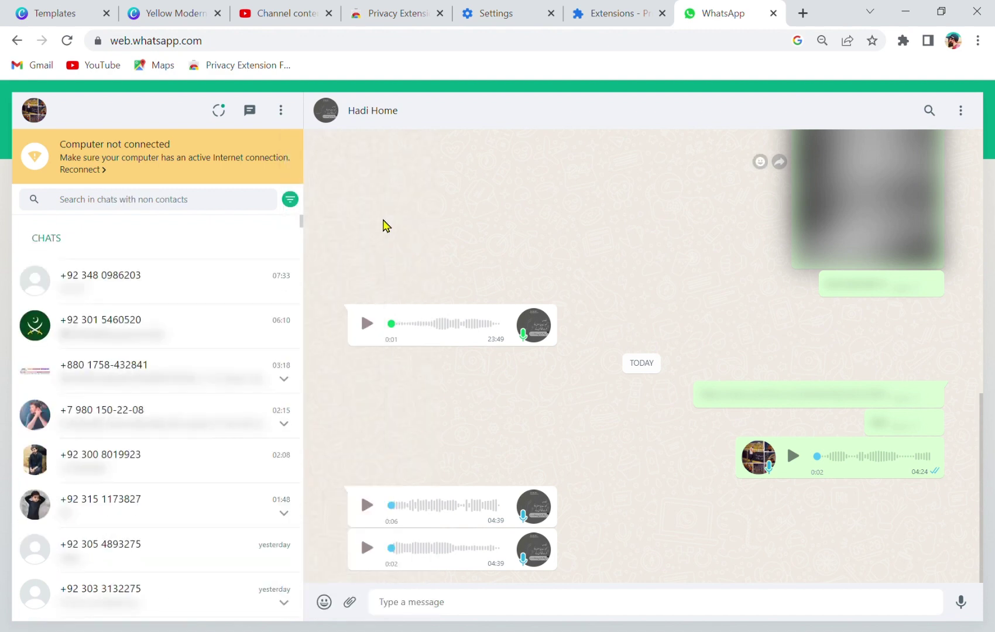
{"action": "scroll", "coordinate": [183, 351], "scroll_direction": "down", "scroll_amount": 5}
{"action": "scroll", "coordinate": [183, 351], "scroll_direction": "down", "scroll_amount": 3}
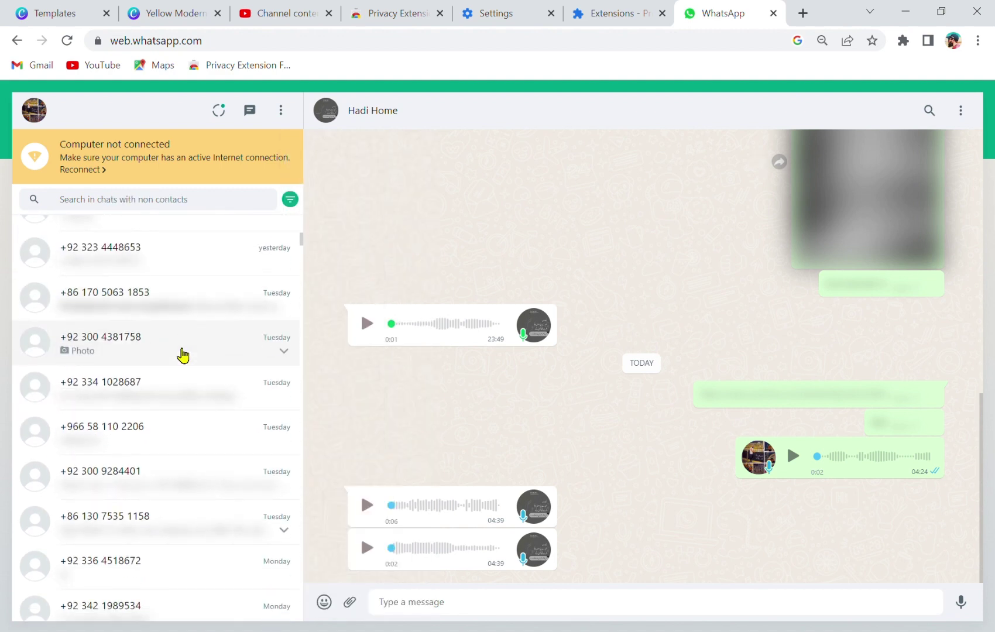
{"action": "scroll", "coordinate": [182, 356], "scroll_direction": "up", "scroll_amount": 10}
{"action": "left_click", "coordinate": [295, 205]}
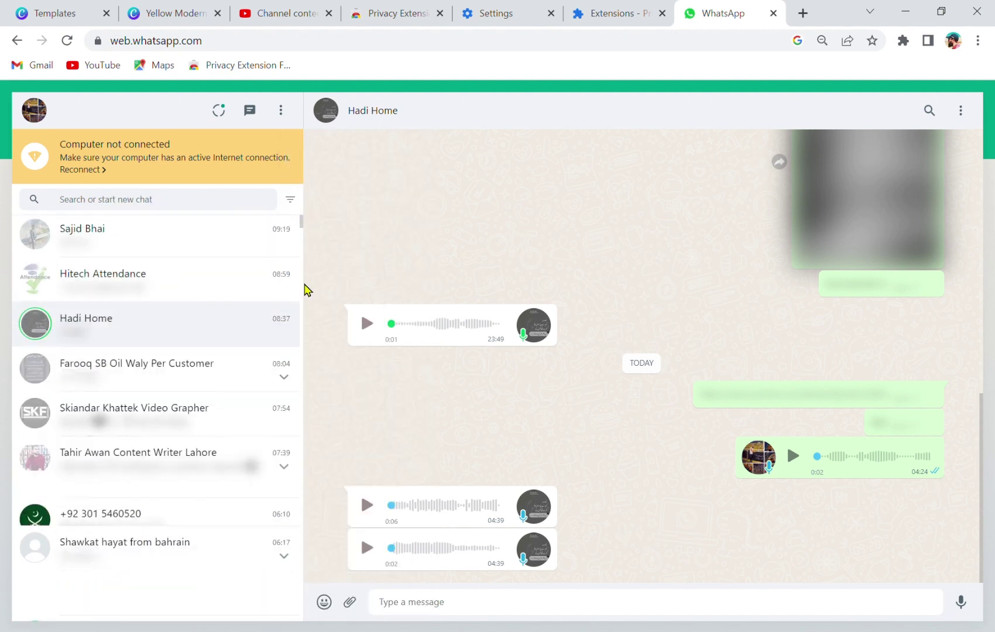
Show only group chats, browse them, then turn the filter off.
{"action": "left_click", "coordinate": [296, 205]}
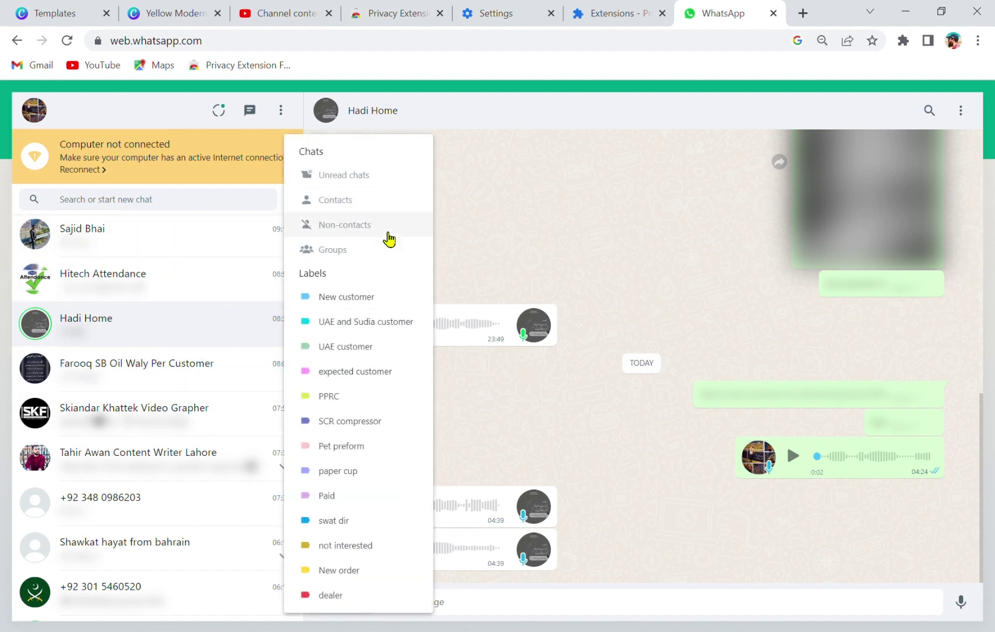
{"action": "left_click", "coordinate": [368, 256]}
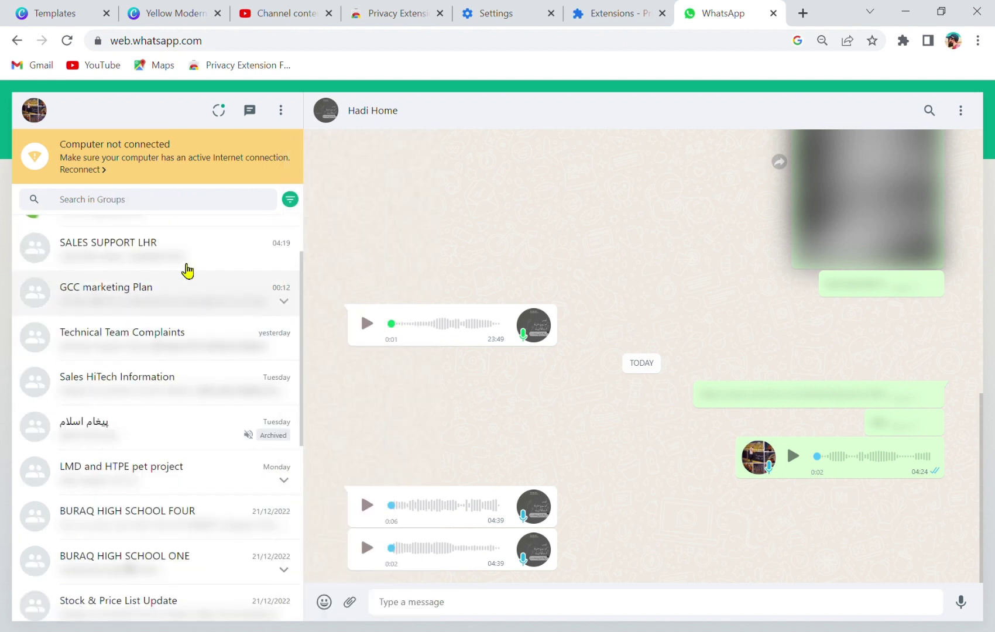
{"action": "scroll", "coordinate": [189, 305], "scroll_direction": "down", "scroll_amount": 5}
{"action": "scroll", "coordinate": [167, 477], "scroll_direction": "up", "scroll_amount": 5}
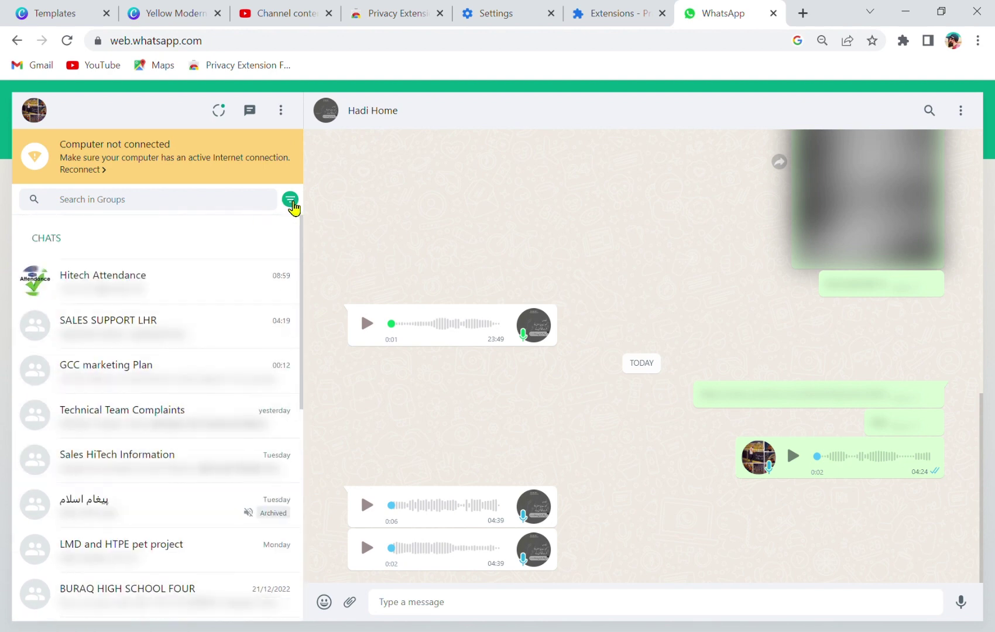
{"action": "left_click", "coordinate": [291, 200]}
Filter by the New customer label, scroll those chats, then clear the label filter.
{"action": "left_click", "coordinate": [292, 201]}
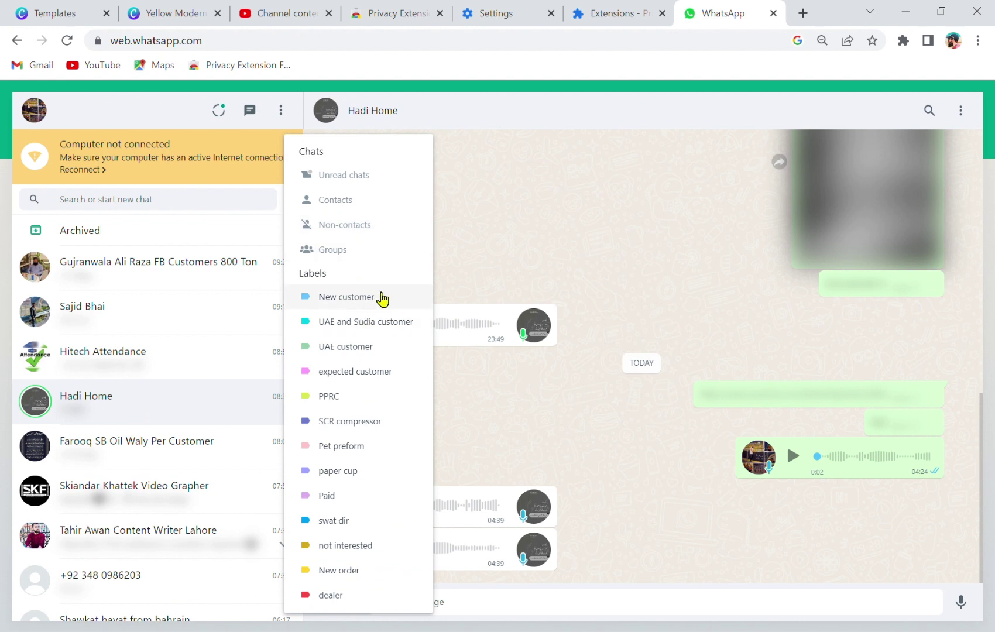
{"action": "left_click", "coordinate": [381, 298]}
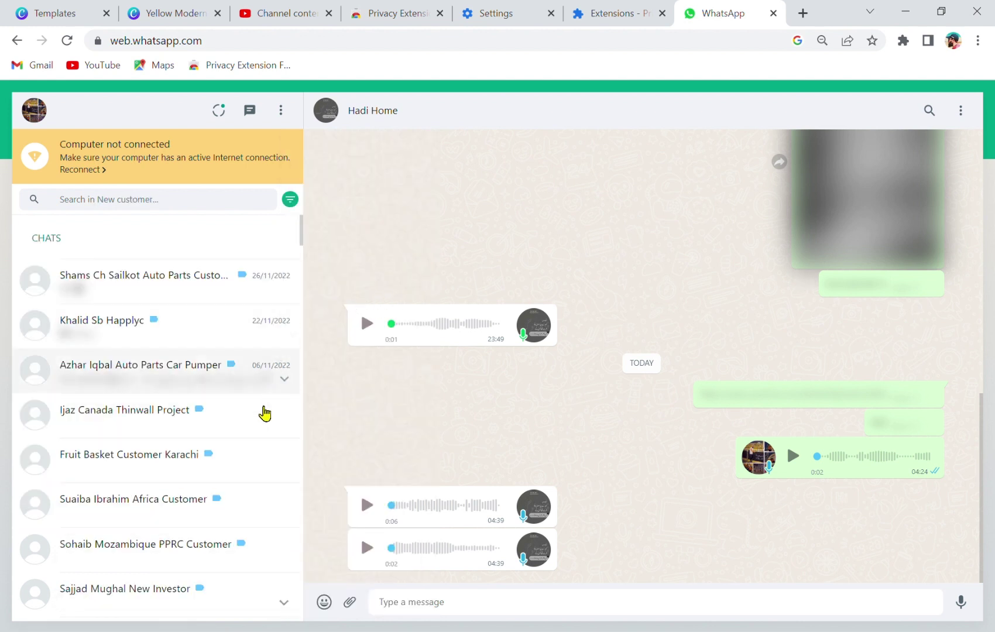
{"action": "scroll", "coordinate": [200, 326], "scroll_direction": "down", "scroll_amount": 5}
{"action": "scroll", "coordinate": [200, 326], "scroll_direction": "down", "scroll_amount": 5}
{"action": "scroll", "coordinate": [200, 326], "scroll_direction": "down", "scroll_amount": 5}
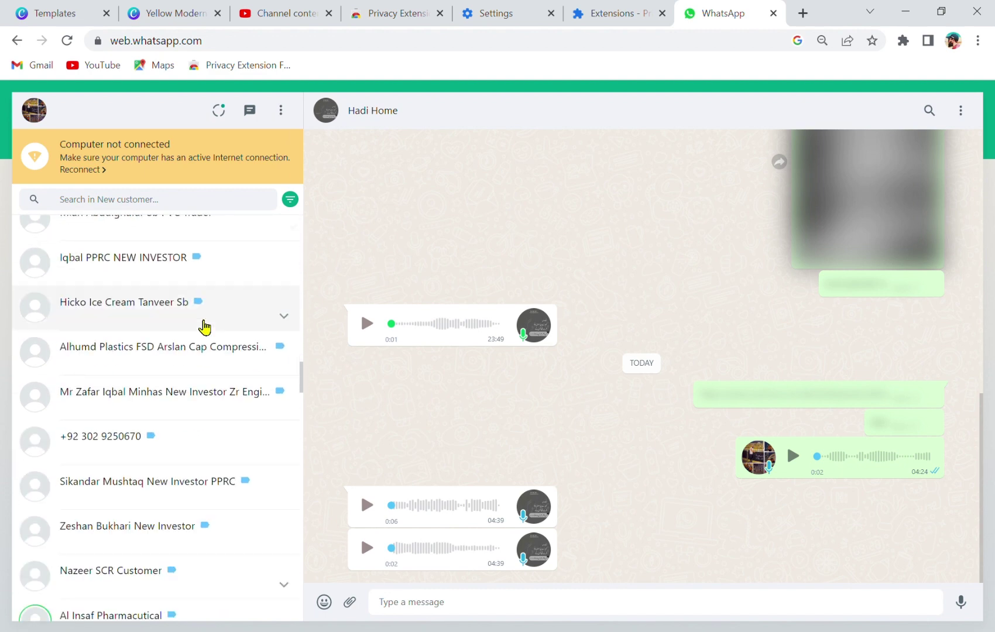
{"action": "scroll", "coordinate": [204, 329], "scroll_direction": "down", "scroll_amount": 5}
{"action": "scroll", "coordinate": [205, 329], "scroll_direction": "up", "scroll_amount": 5}
{"action": "scroll", "coordinate": [204, 329], "scroll_direction": "up", "scroll_amount": 5}
{"action": "scroll", "coordinate": [204, 321], "scroll_direction": "up", "scroll_amount": 5}
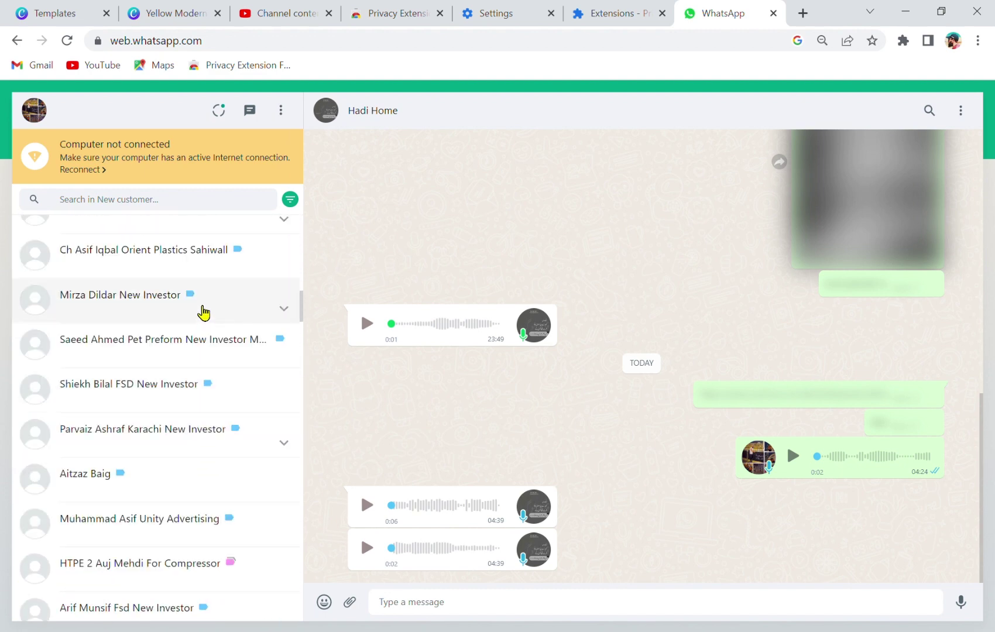
{"action": "scroll", "coordinate": [203, 307], "scroll_direction": "up", "scroll_amount": 5}
{"action": "scroll", "coordinate": [203, 302], "scroll_direction": "up", "scroll_amount": 3}
{"action": "left_click", "coordinate": [293, 200]}
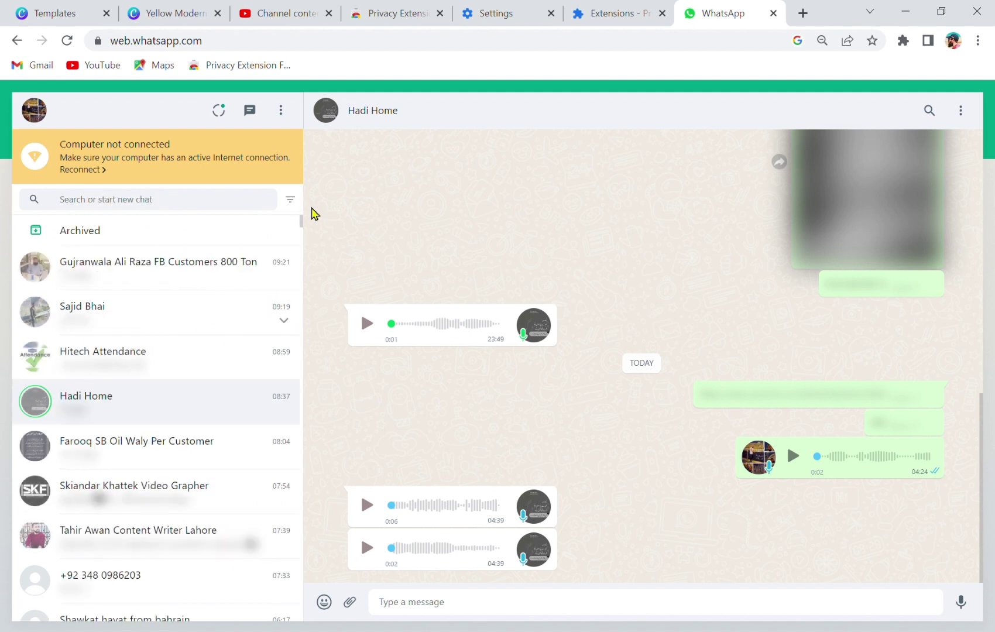
Look over the remaining filter choices and close the list without applying one.
{"action": "left_click", "coordinate": [299, 201]}
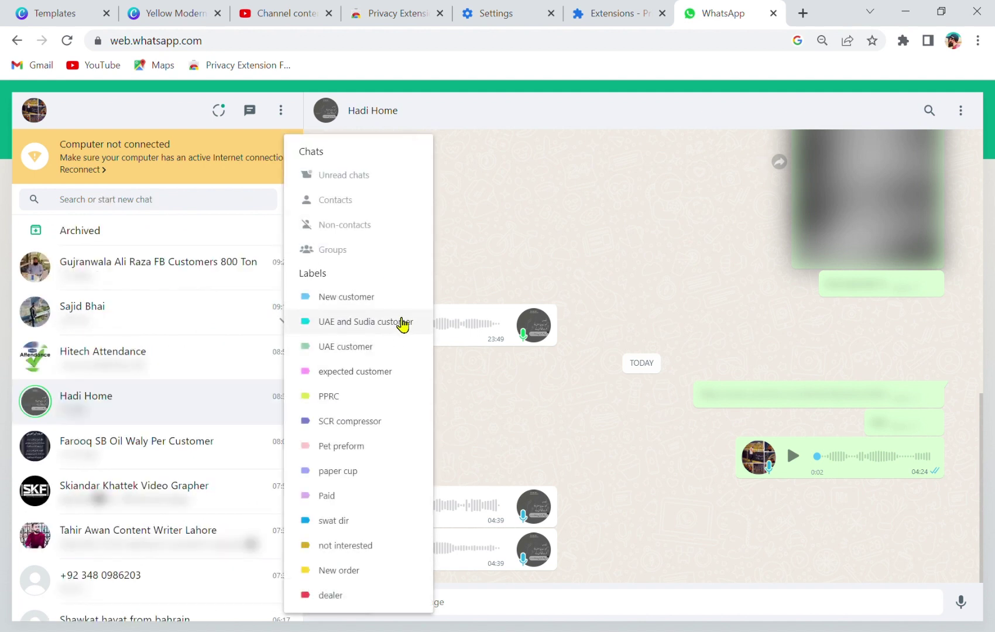
{"action": "left_click", "coordinate": [393, 379]}
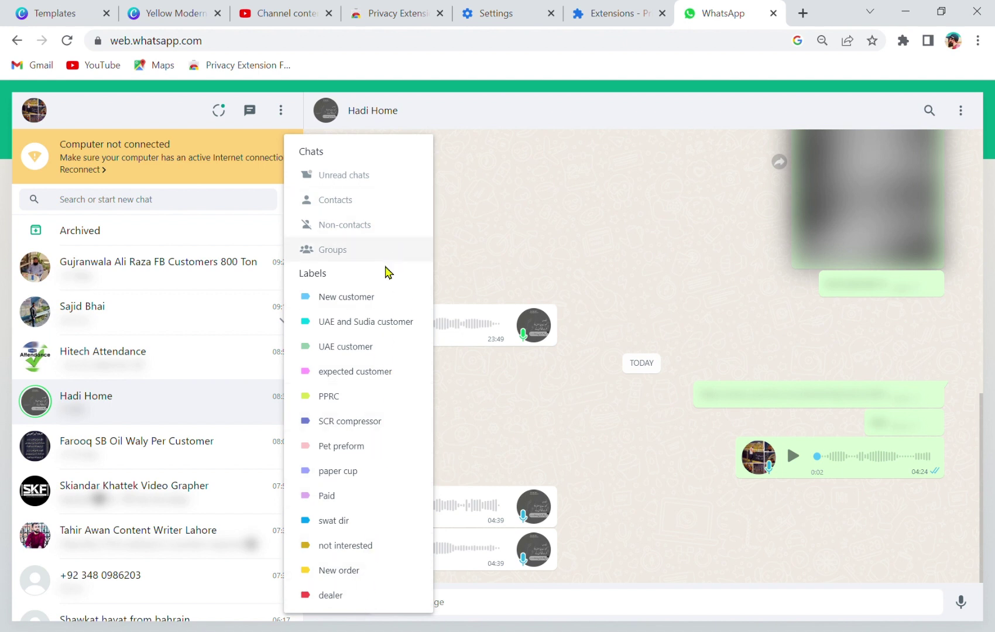
{"action": "left_click", "coordinate": [388, 323]}
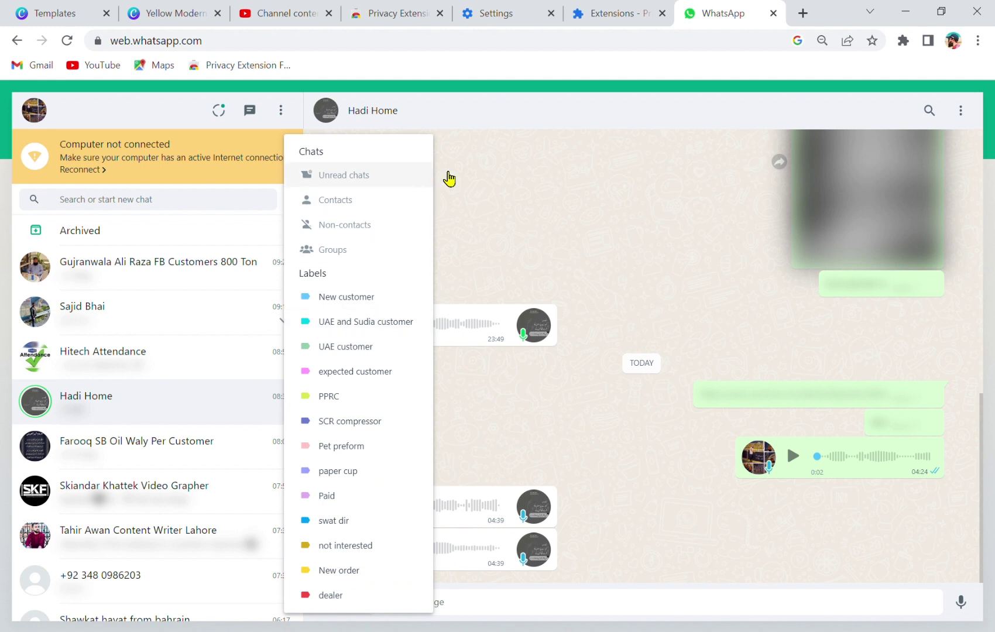
{"action": "left_click", "coordinate": [474, 163]}
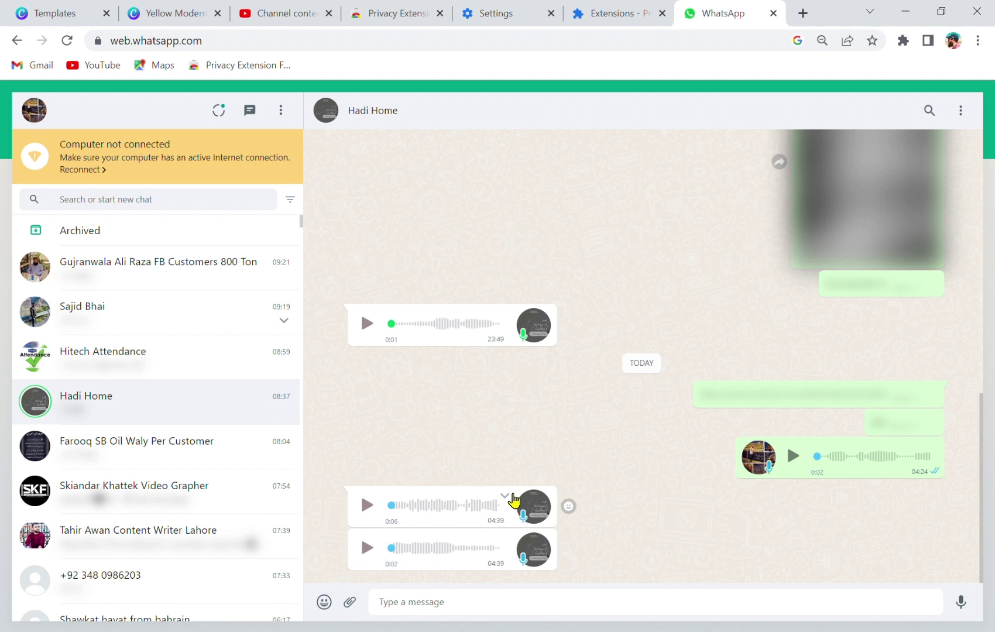
Star the 04:39 received voice message and open the main three-dot menu.
{"action": "left_click", "coordinate": [513, 497]}
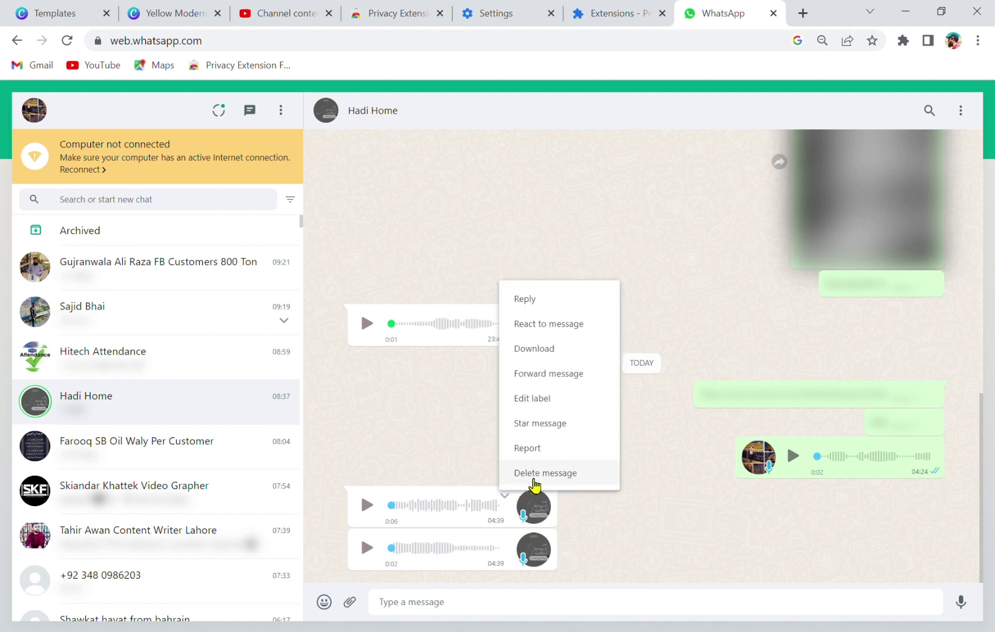
{"action": "left_click", "coordinate": [573, 424]}
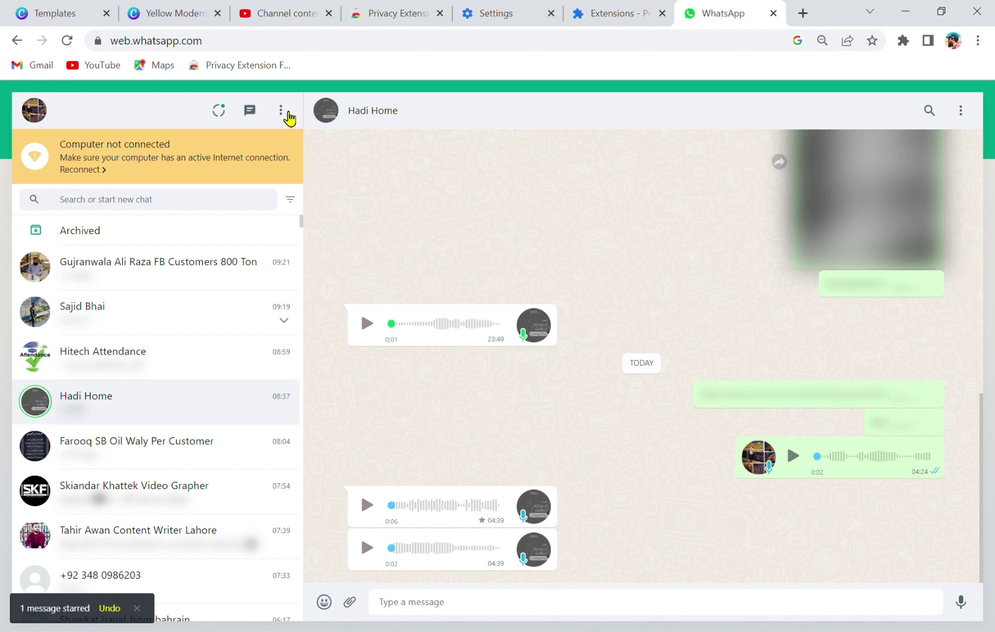
{"action": "left_click", "coordinate": [286, 111]}
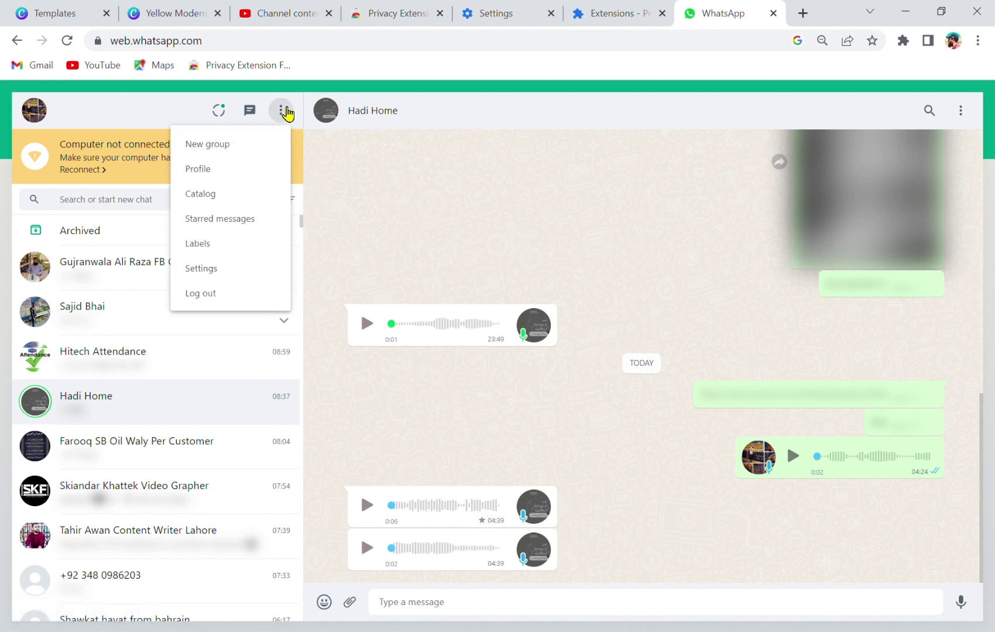
{"action": "left_click", "coordinate": [355, 172]}
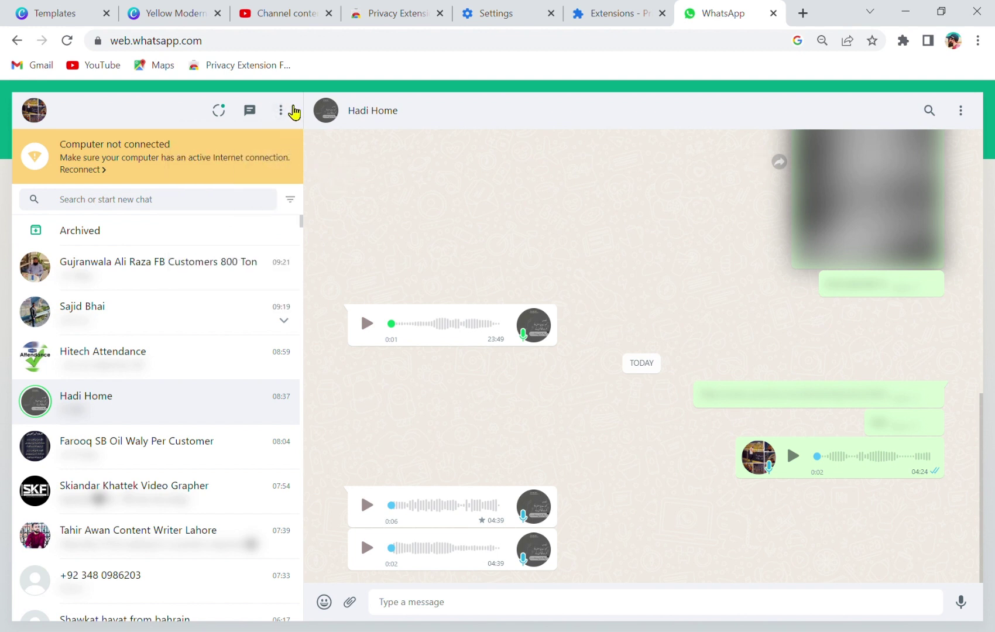
{"action": "left_click", "coordinate": [281, 111]}
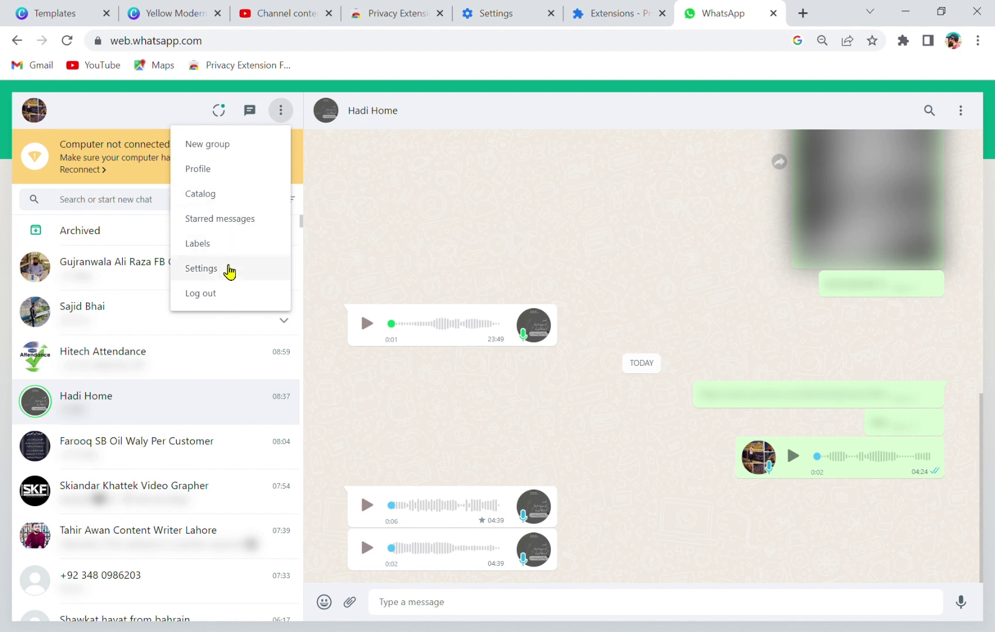
Open Settings and view the keyboard shortcuts list, then dismiss it with OK.
{"action": "left_click", "coordinate": [229, 269]}
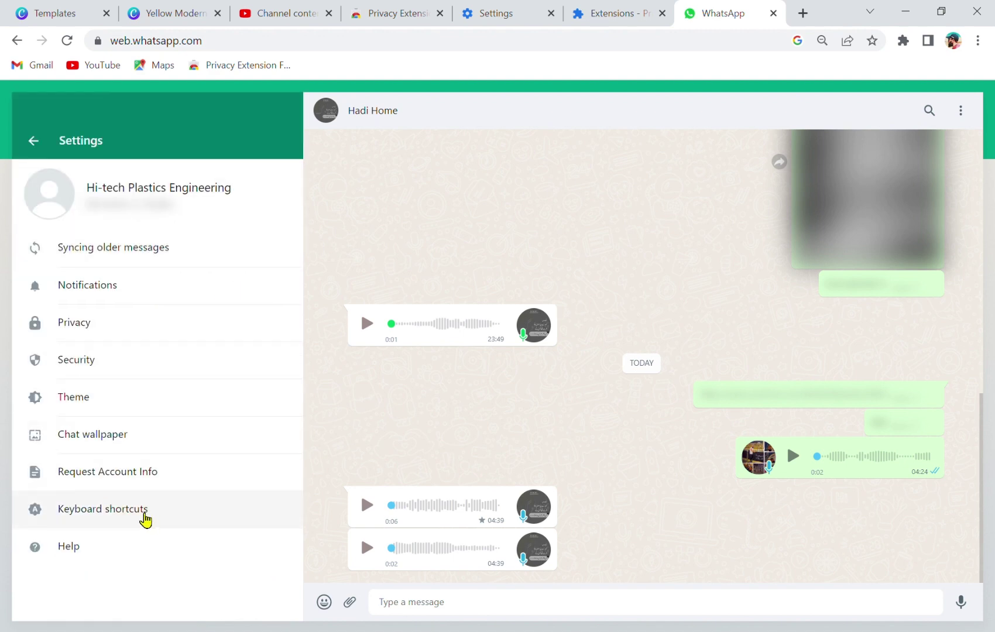
{"action": "left_click", "coordinate": [145, 519]}
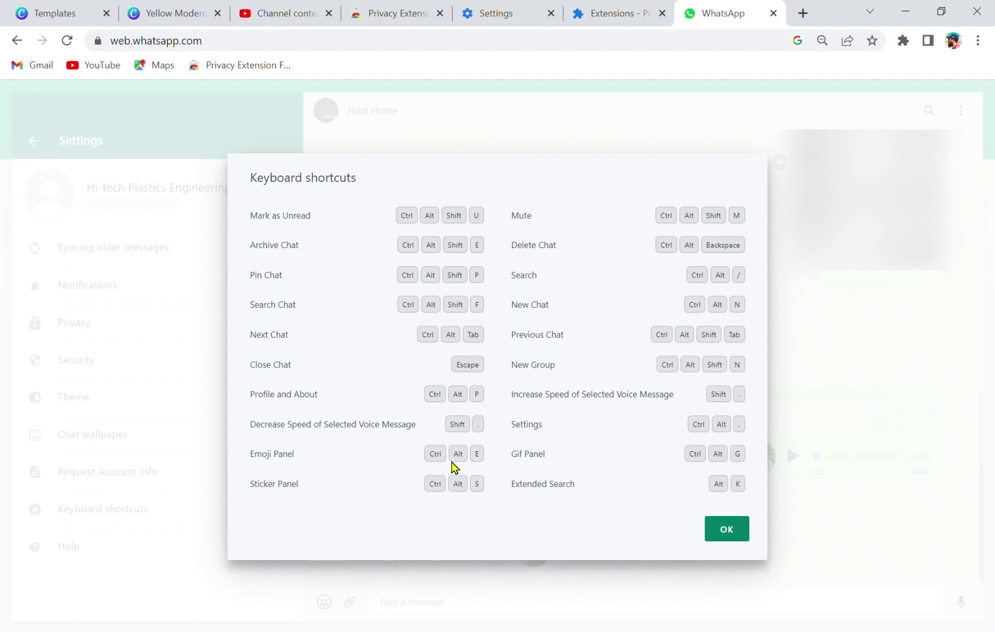
{"action": "left_click", "coordinate": [717, 530]}
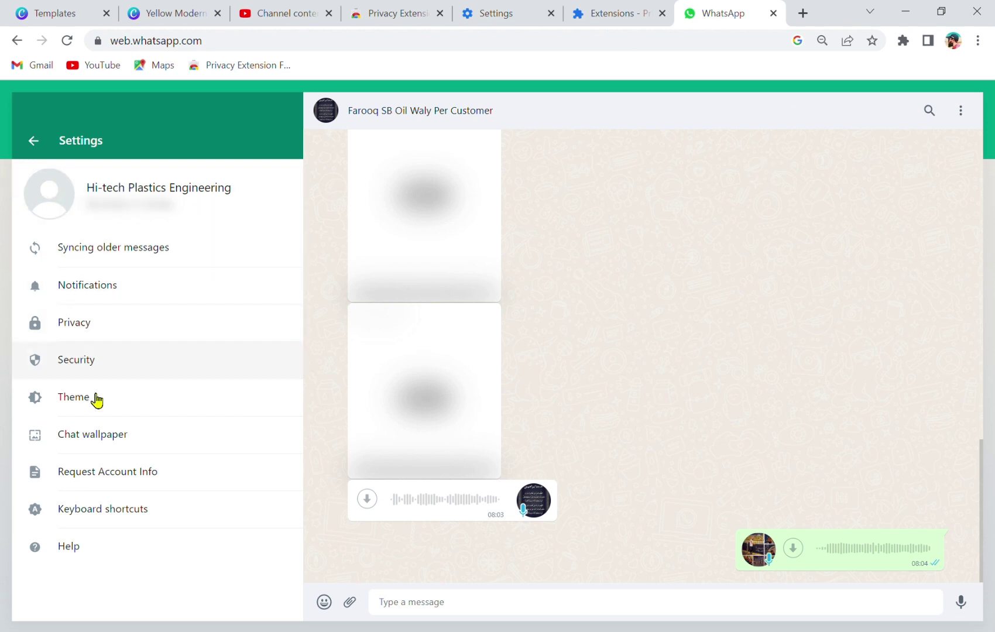
Open the chat wallpaper choices and keep the Default wallpaper.
{"action": "left_click", "coordinate": [215, 447]}
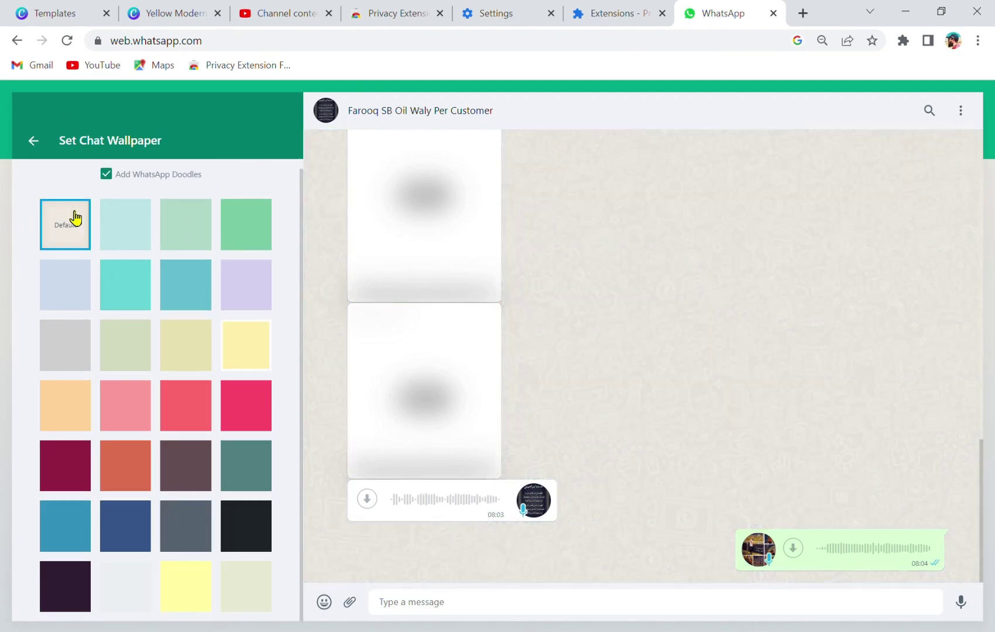
{"action": "left_click", "coordinate": [34, 142]}
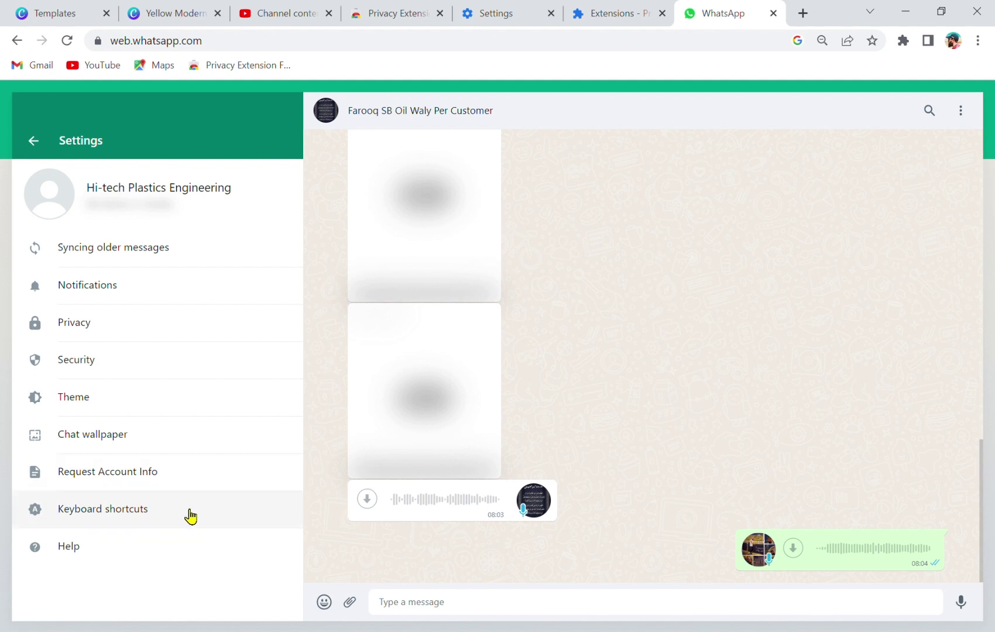
{"action": "left_click", "coordinate": [143, 334]}
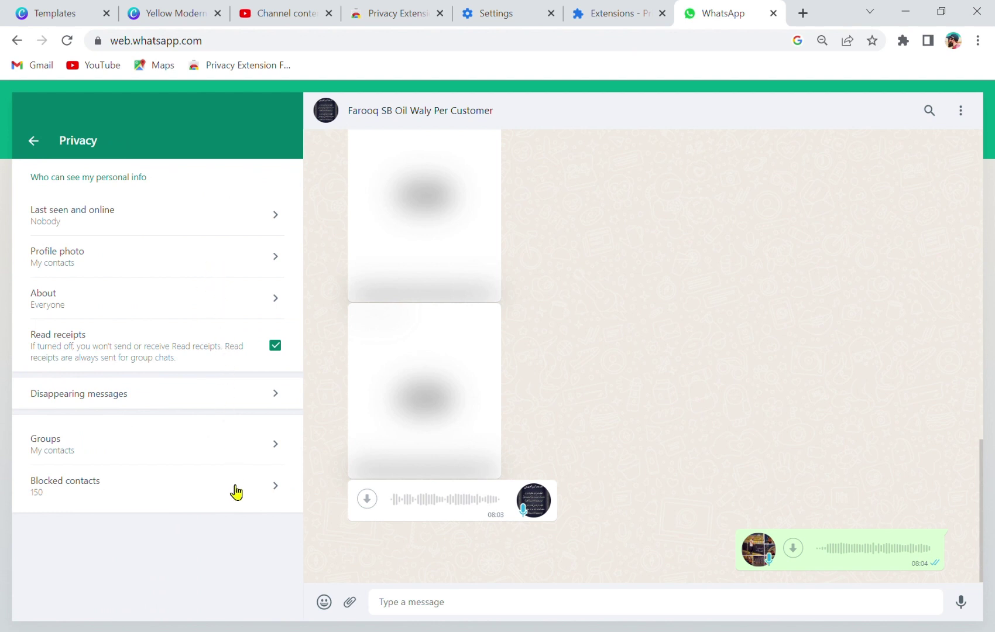
Toggle read receipts off and back on, confirm Last seen stays Nobody, then return to Settings.
{"action": "left_click", "coordinate": [284, 353]}
{"action": "left_click", "coordinate": [275, 346]}
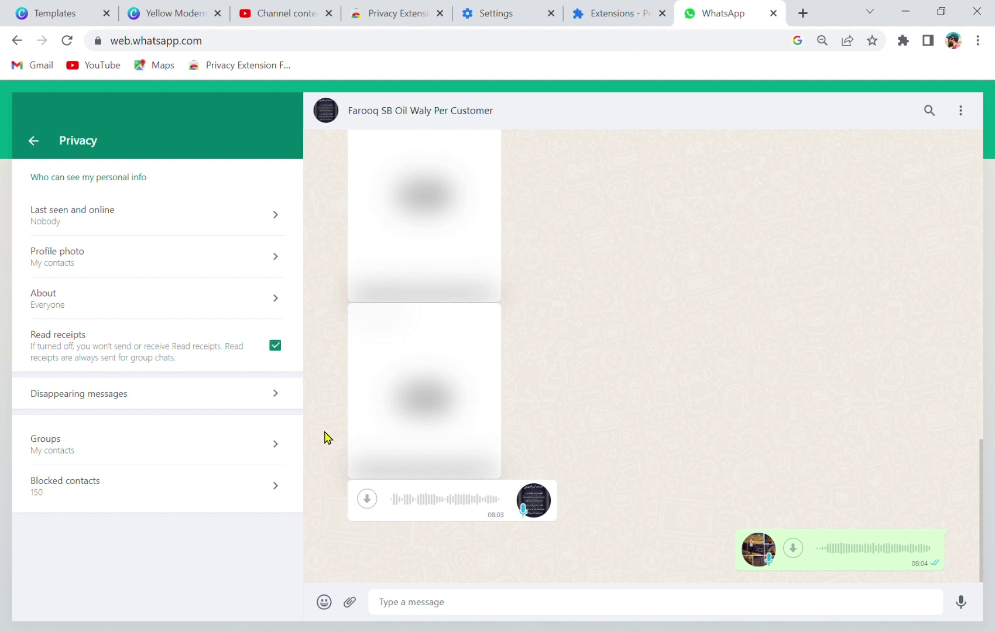
{"action": "left_click", "coordinate": [280, 227]}
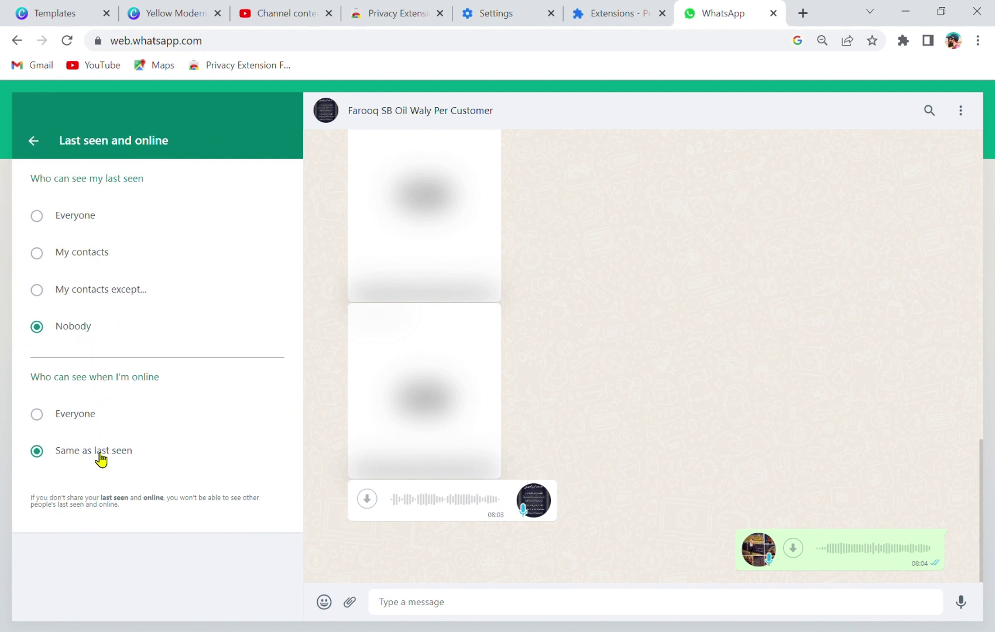
{"action": "left_click", "coordinate": [36, 141]}
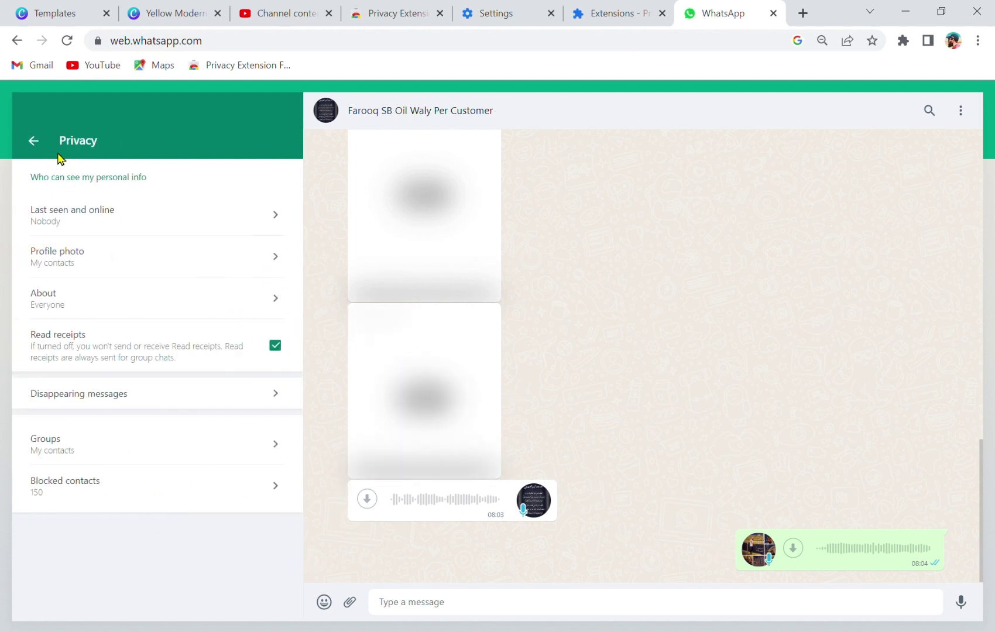
{"action": "left_click", "coordinate": [33, 141]}
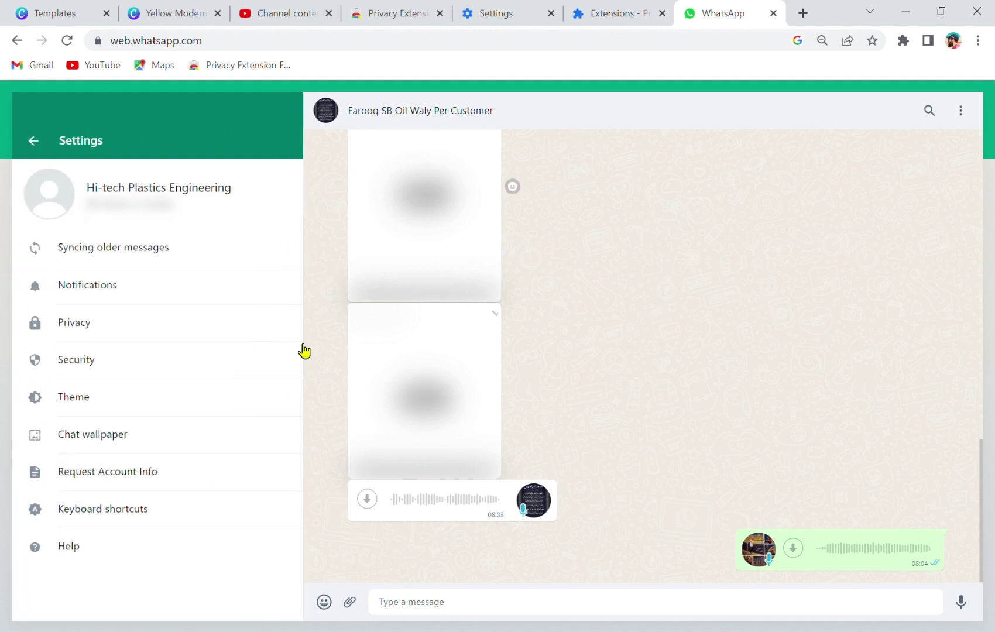
Leave Settings via the header back arrow and scroll through the full chat list.
{"action": "left_click", "coordinate": [34, 143]}
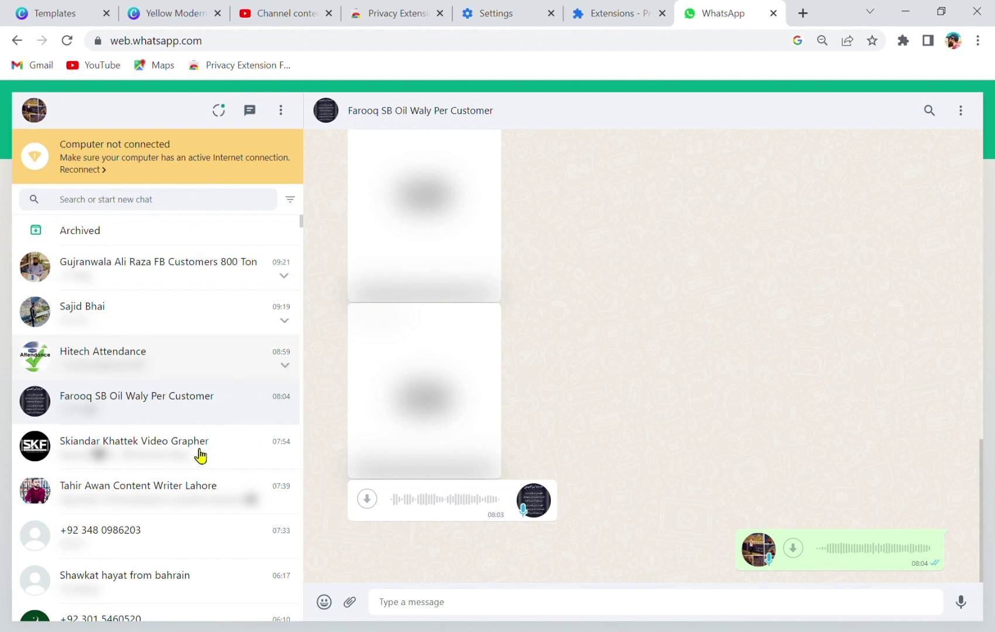
{"action": "scroll", "coordinate": [205, 322], "scroll_direction": "down", "scroll_amount": 5}
{"action": "scroll", "coordinate": [205, 321], "scroll_direction": "down", "scroll_amount": 3}
{"action": "scroll", "coordinate": [204, 322], "scroll_direction": "up", "scroll_amount": 8}
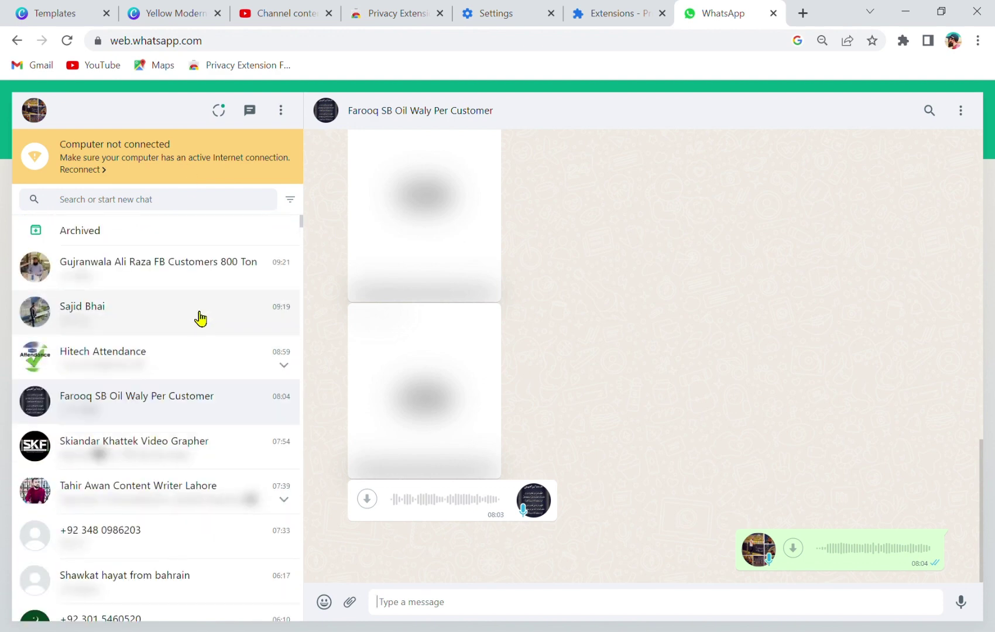